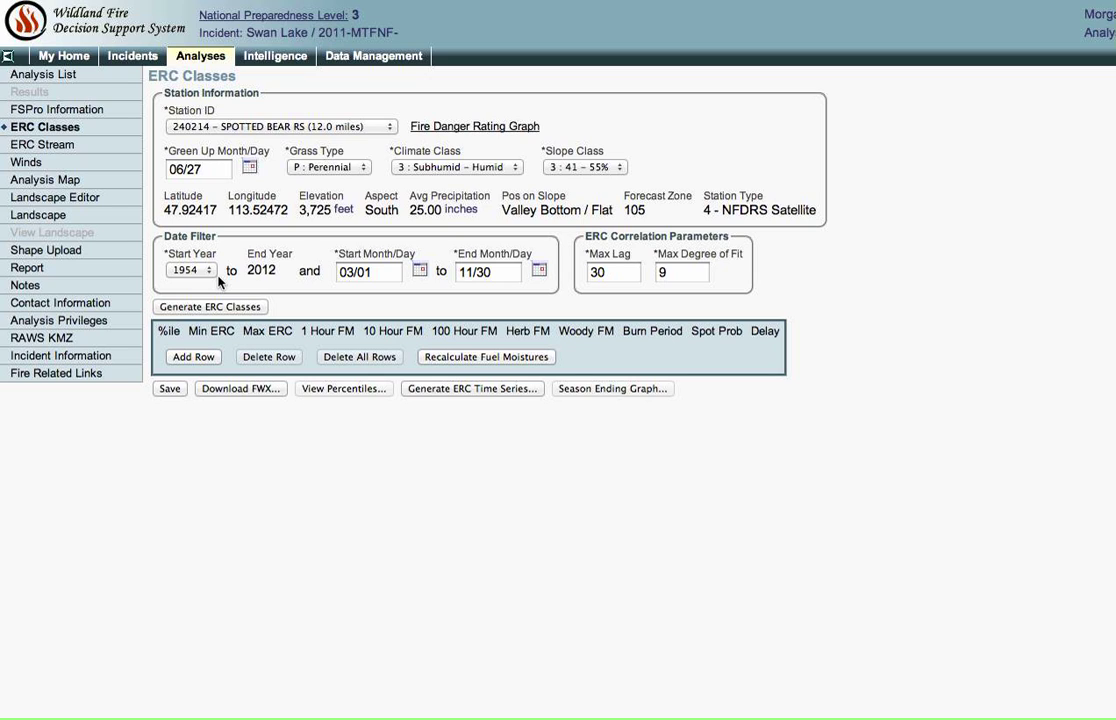
# - Set the date filter's start year to 1990 and look at the calendar for the start month and day
pyautogui.click(190, 270)
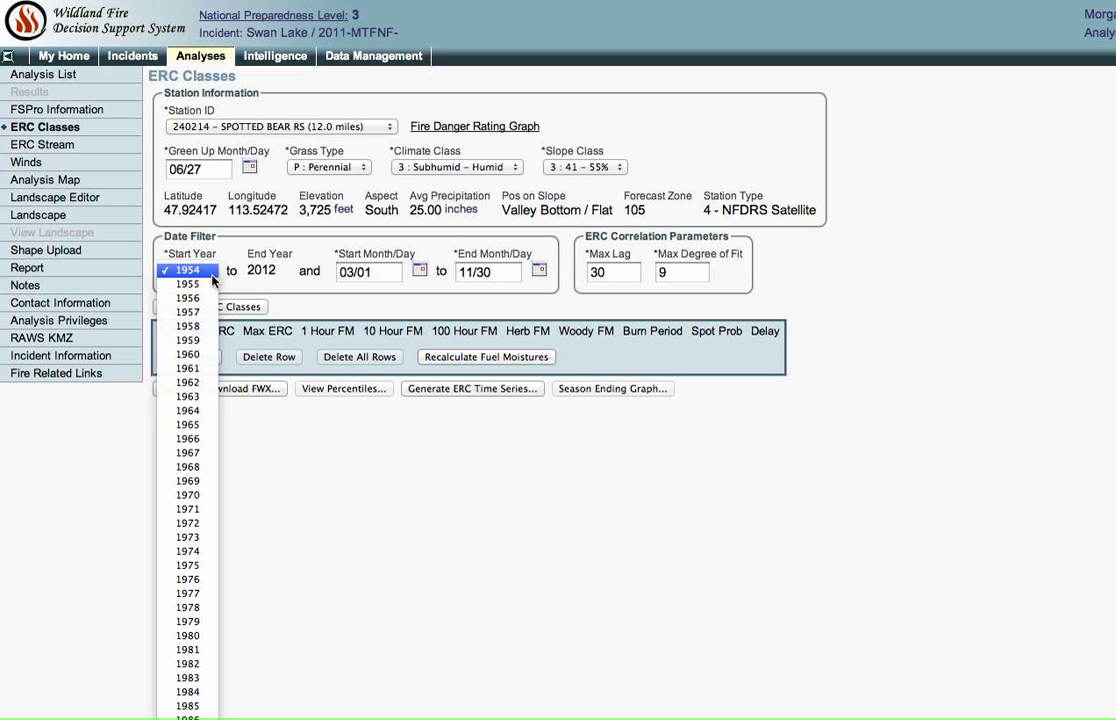
pyautogui.scroll(-3, 188, 521)
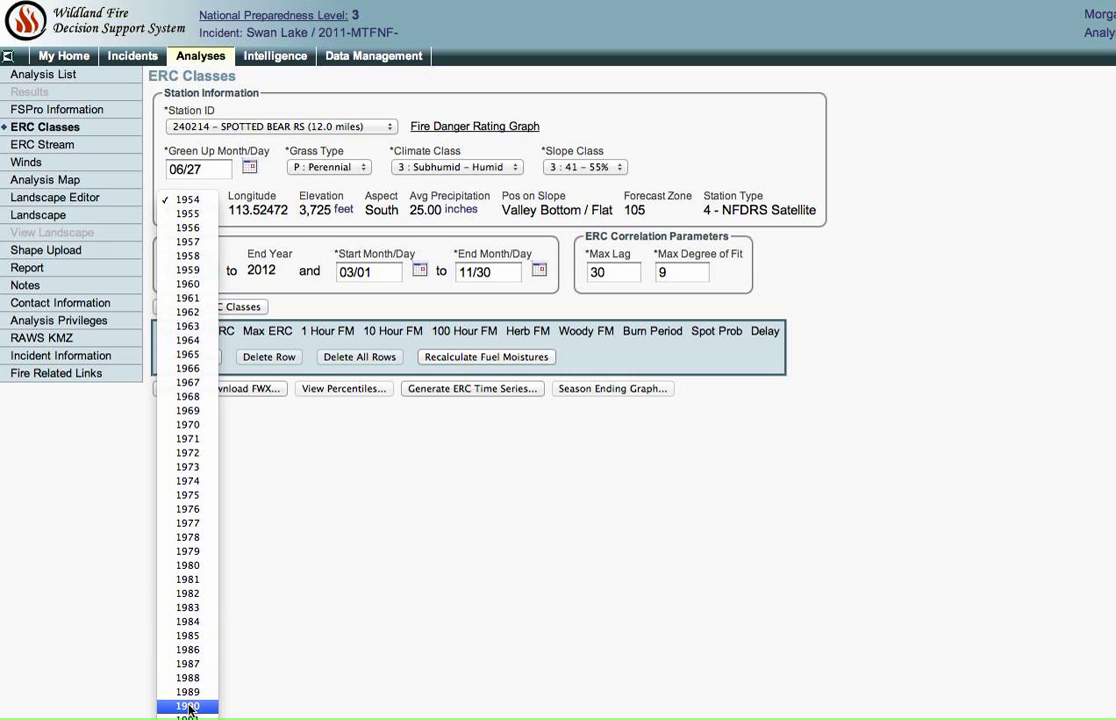
pyautogui.click(188, 706)
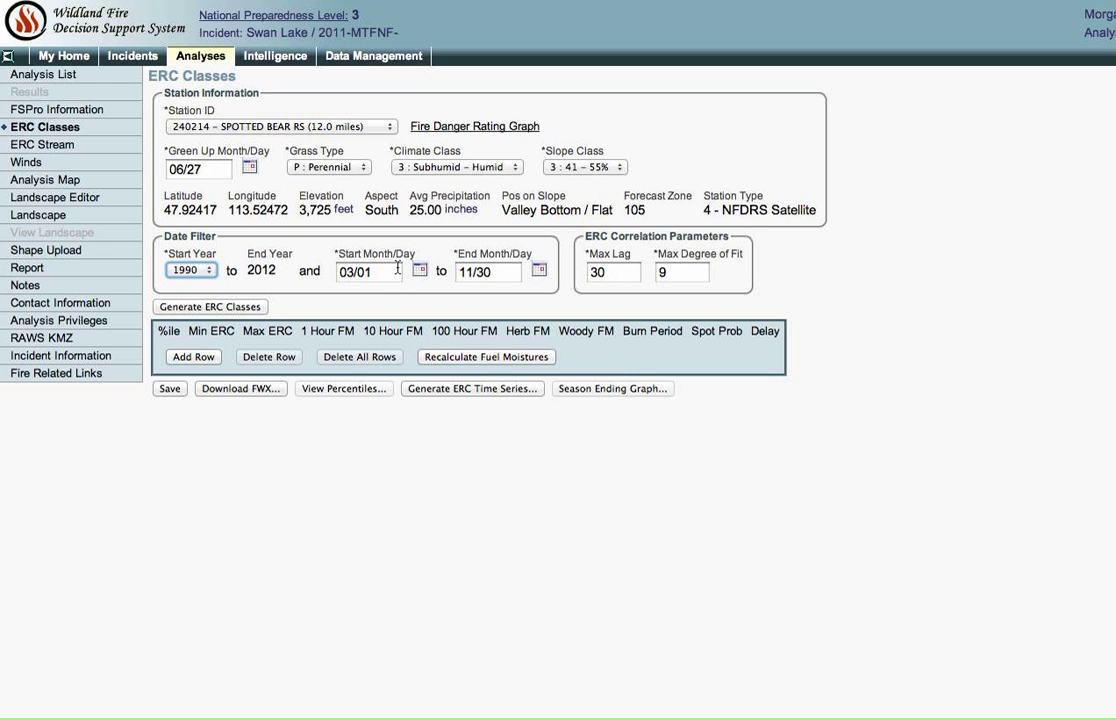
pyautogui.click(421, 270)
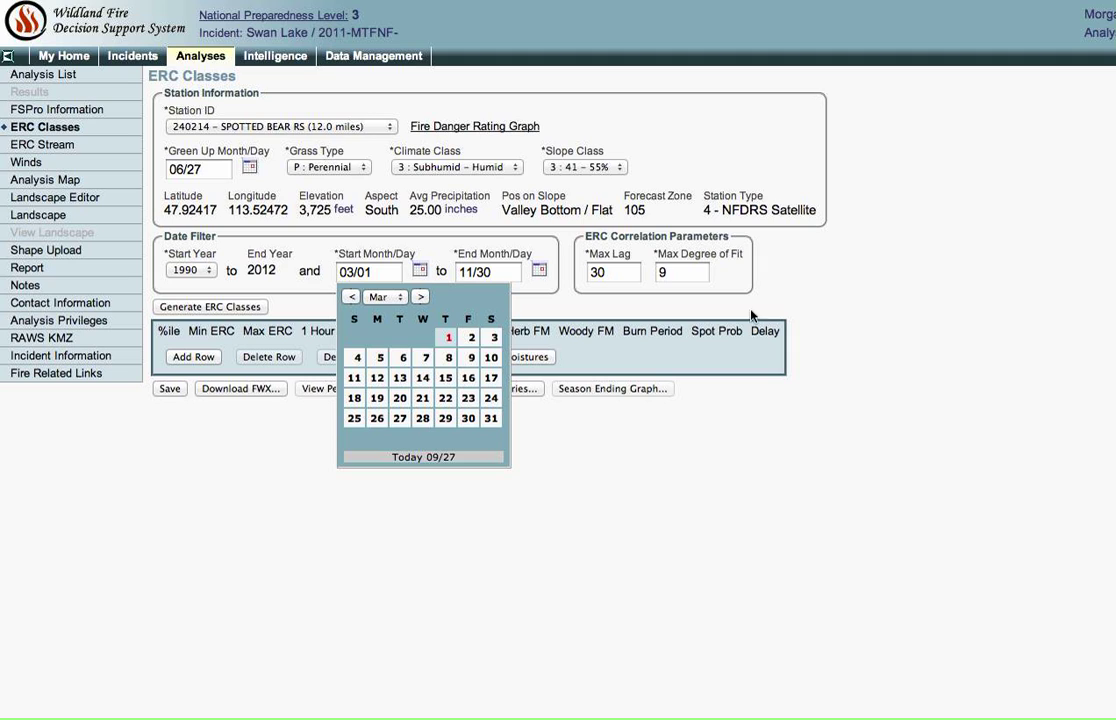
pyautogui.click(867, 291)
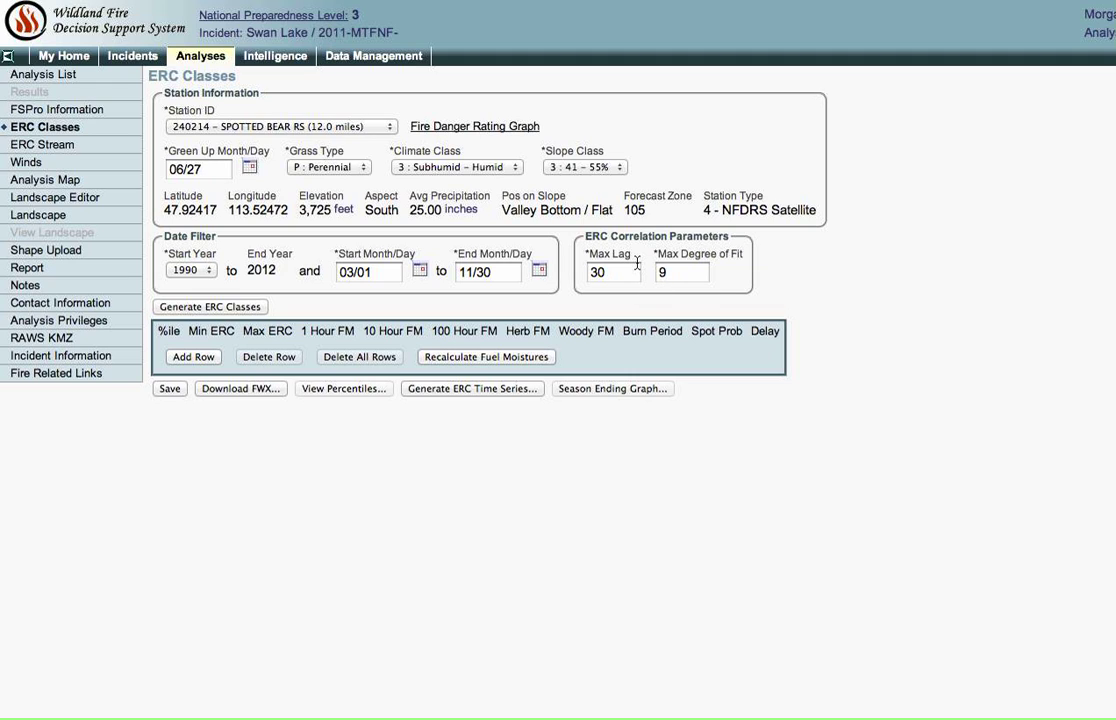
# - Generate the ERC classes for the Spotted Bear RS station and save them
pyautogui.click(211, 307)
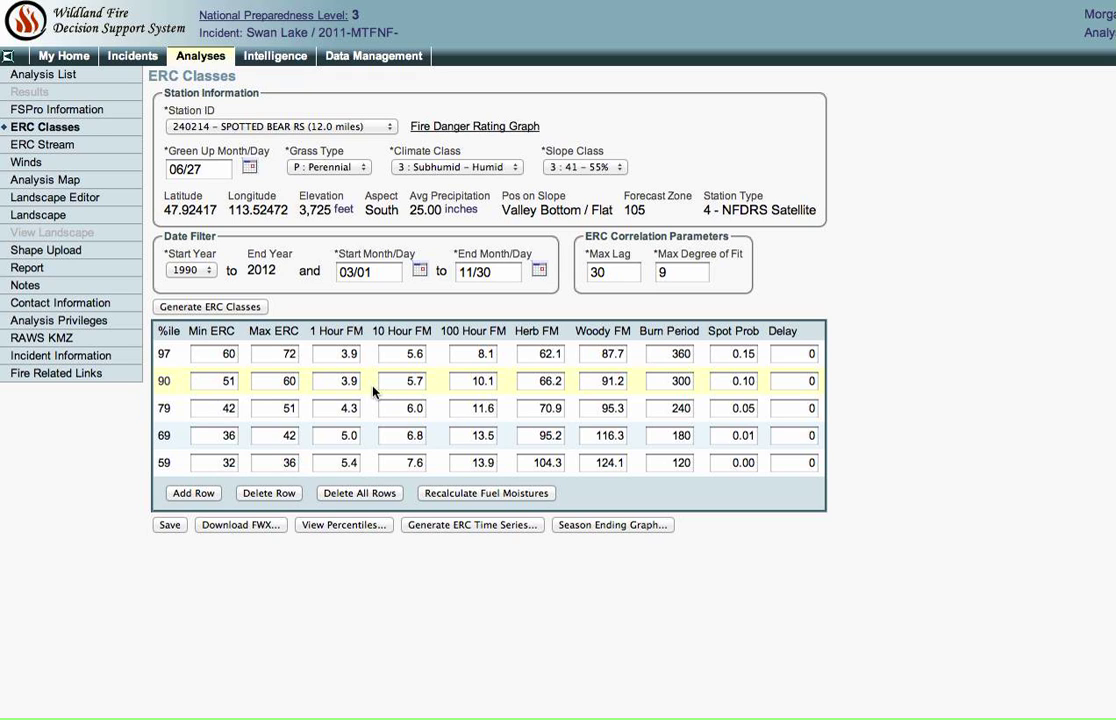
pyautogui.click(333, 399)
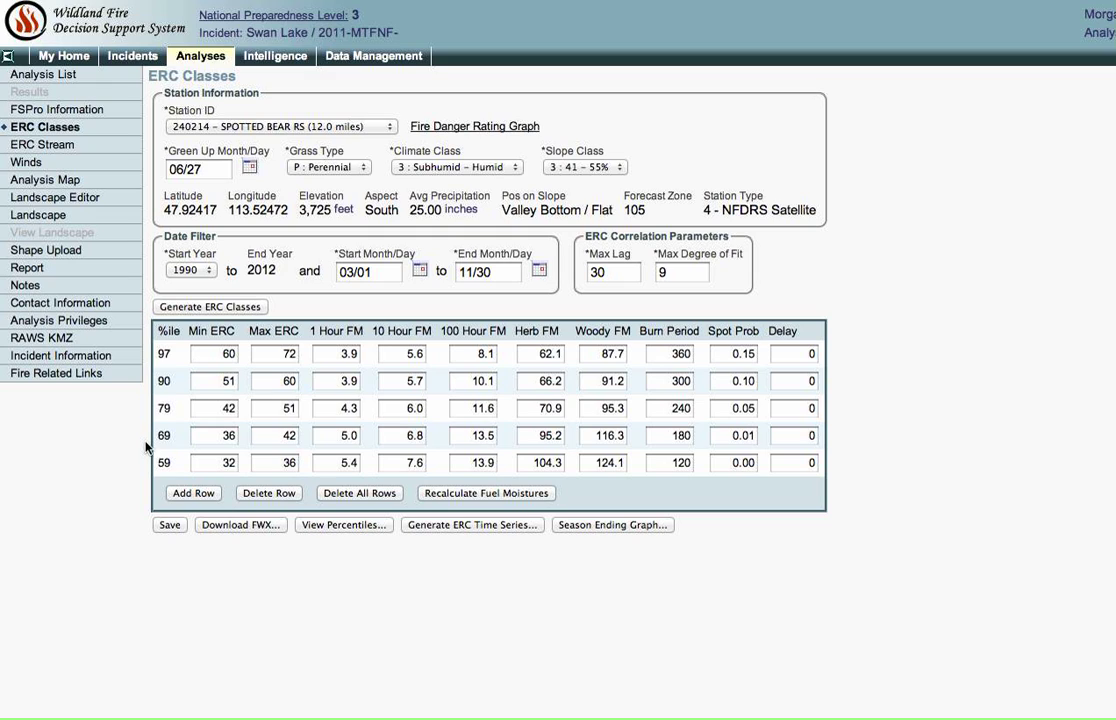
pyautogui.click(172, 532)
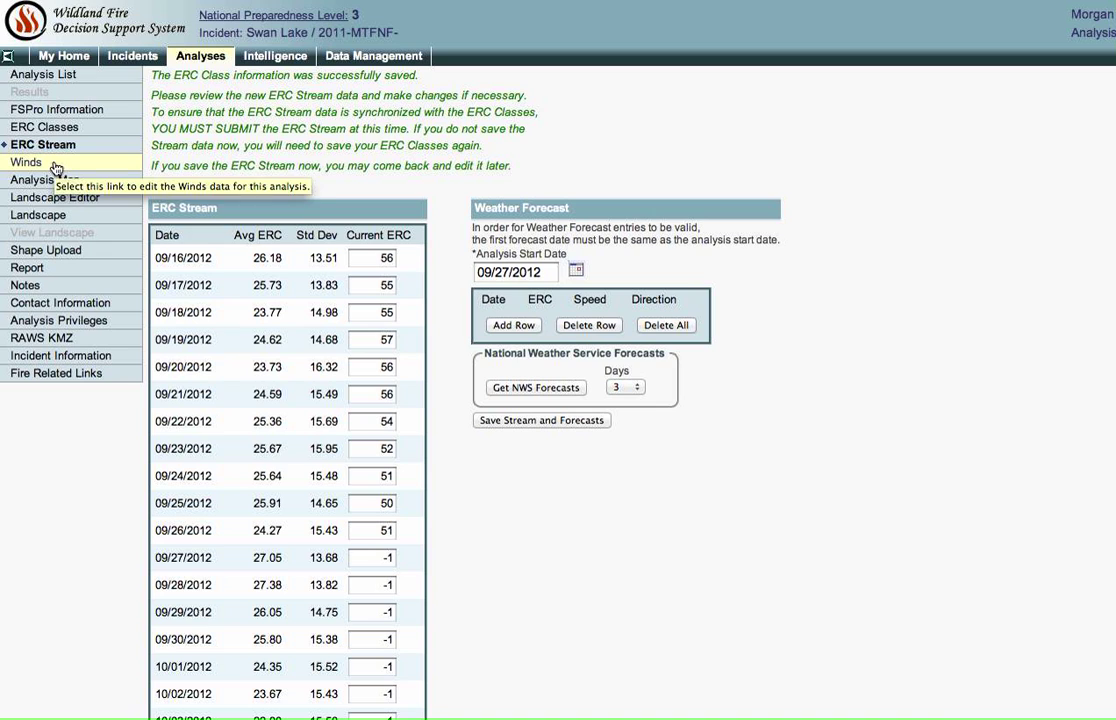
# - Back in ERC Classes, set the 90th percentile row's herb fuel moisture to 40, woody to 70 and burn period to 360
pyautogui.scroll(-1, 278, 473)
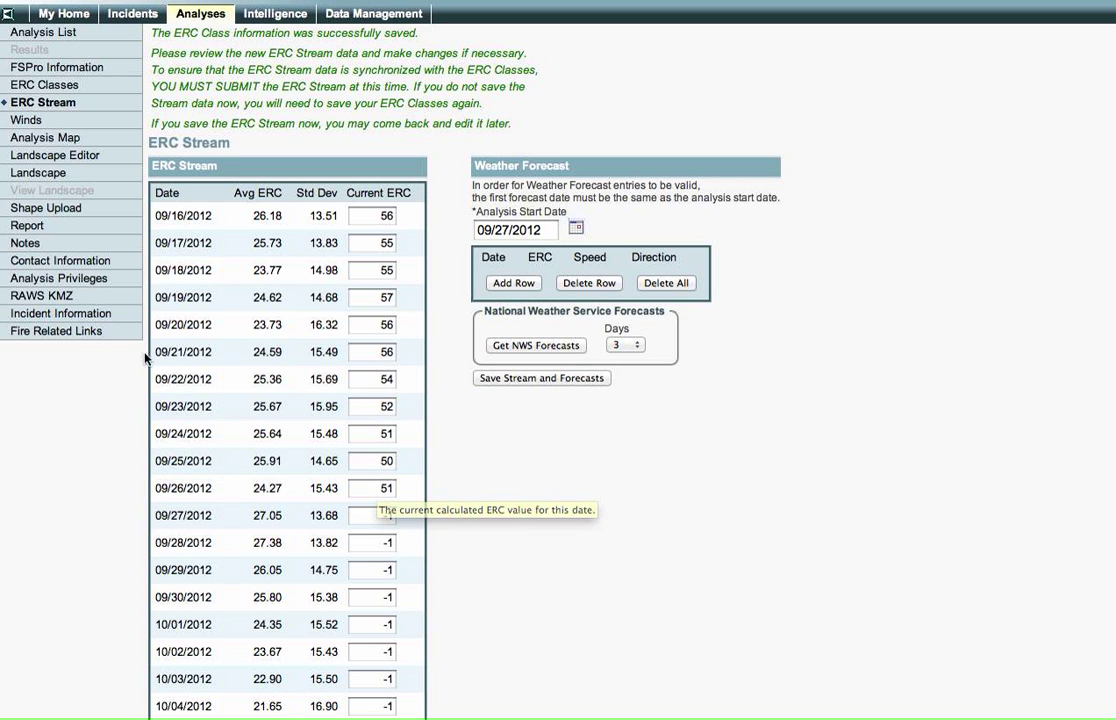
pyautogui.click(66, 88)
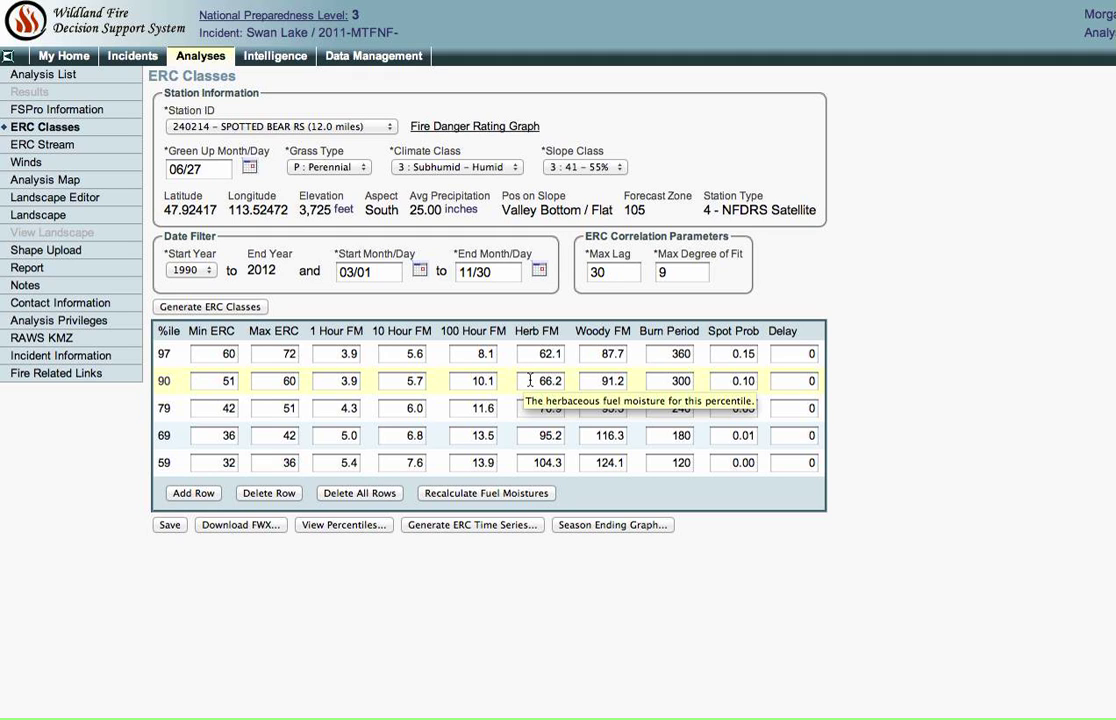
pyautogui.moveTo(530, 380); pyautogui.dragTo(565, 383)
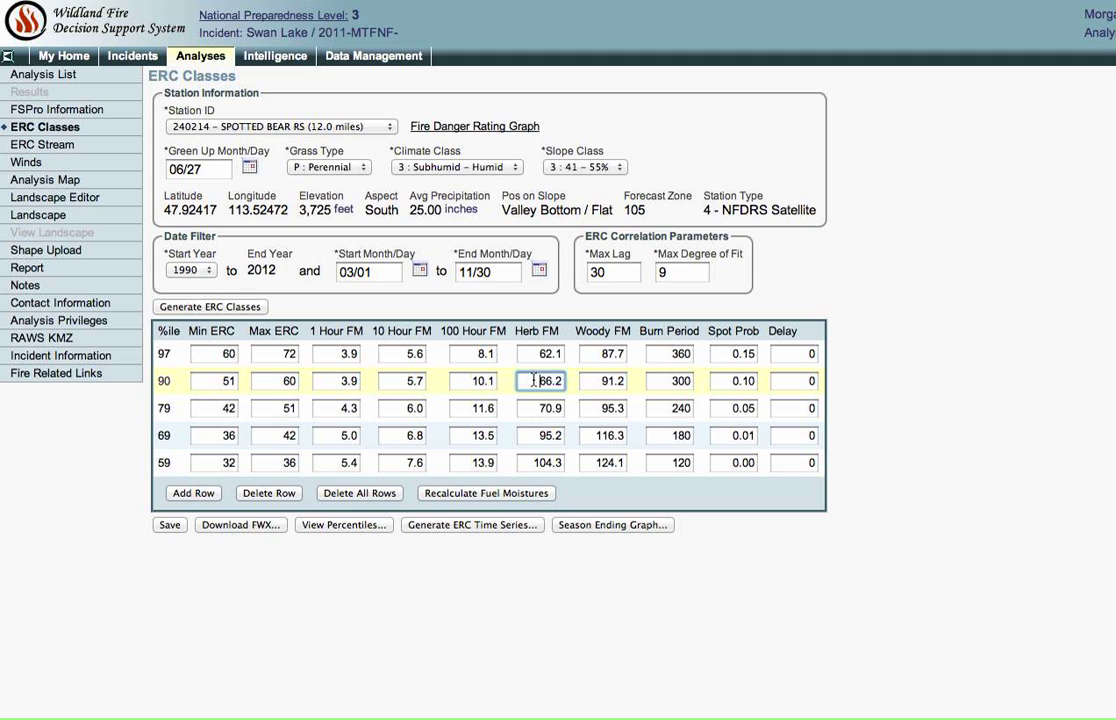
pyautogui.write('40')
pyautogui.click(606, 382)
pyautogui.doubleClick(606, 382)
pyautogui.write('70')
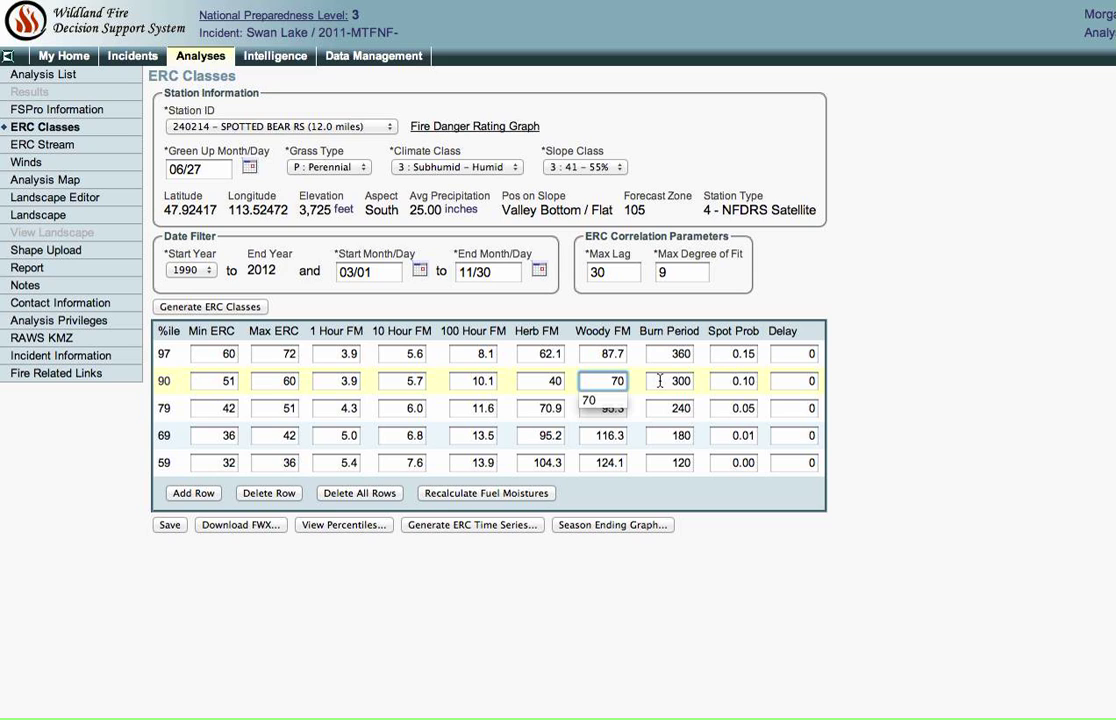
pyautogui.press('Tab')
pyautogui.write('360')
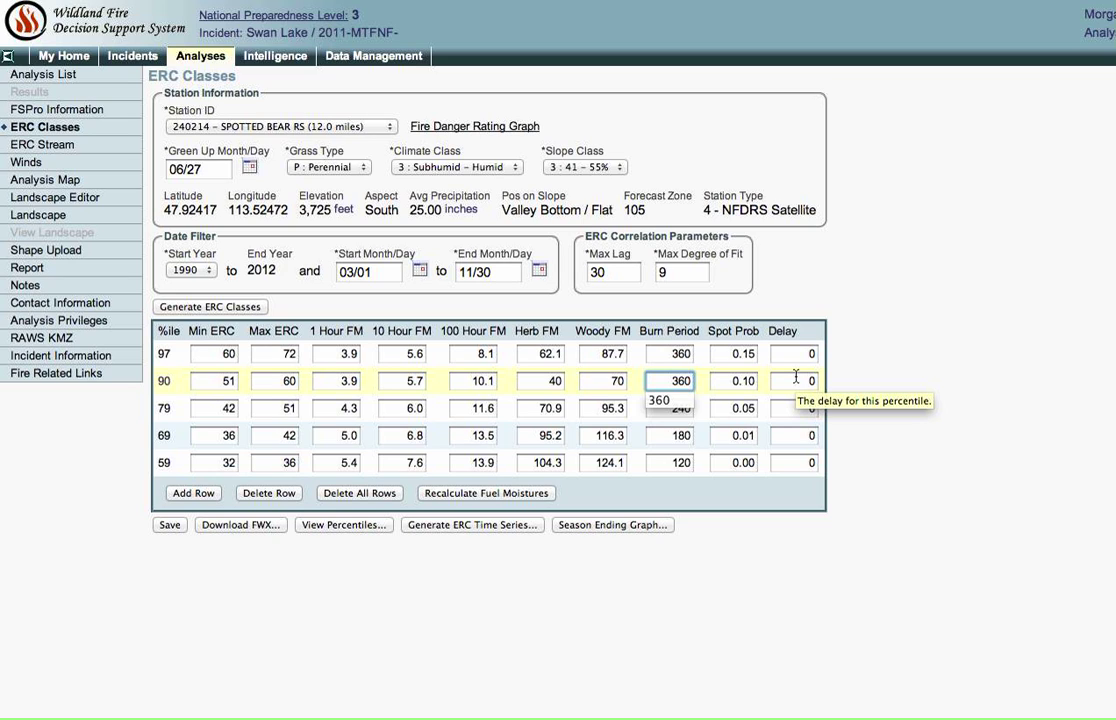
pyautogui.click(937, 377)
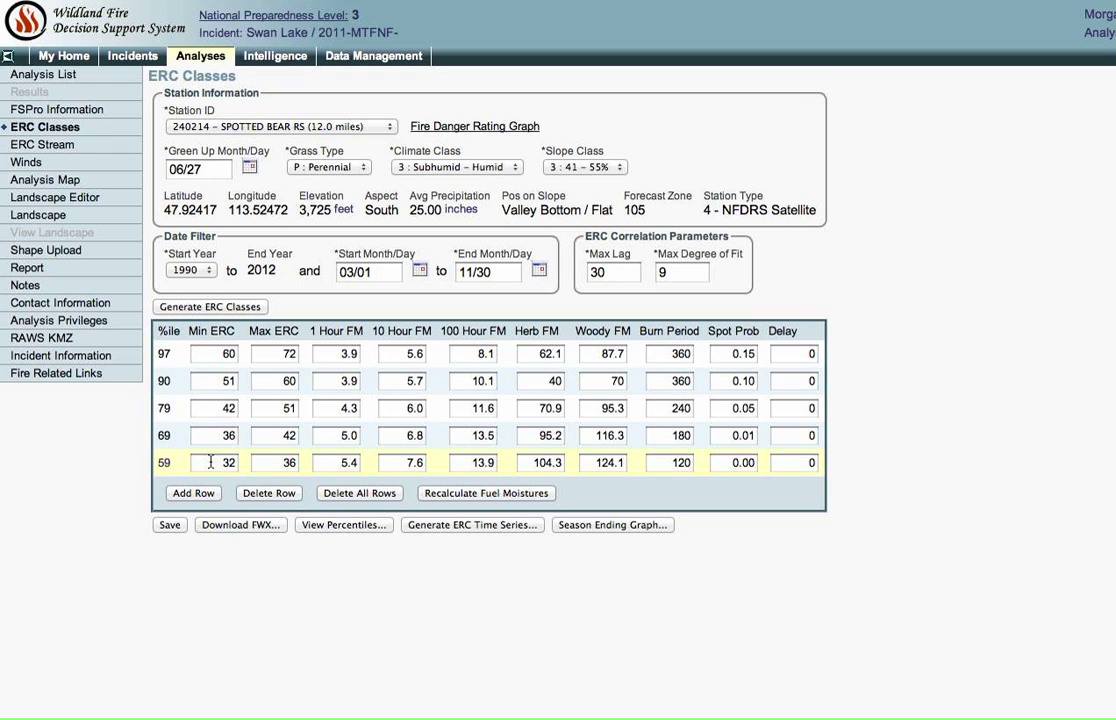
# - Set the 59th percentile row's minimum ERC to 28 and recalculate the fuel moistures
pyautogui.doubleClick(215, 462)
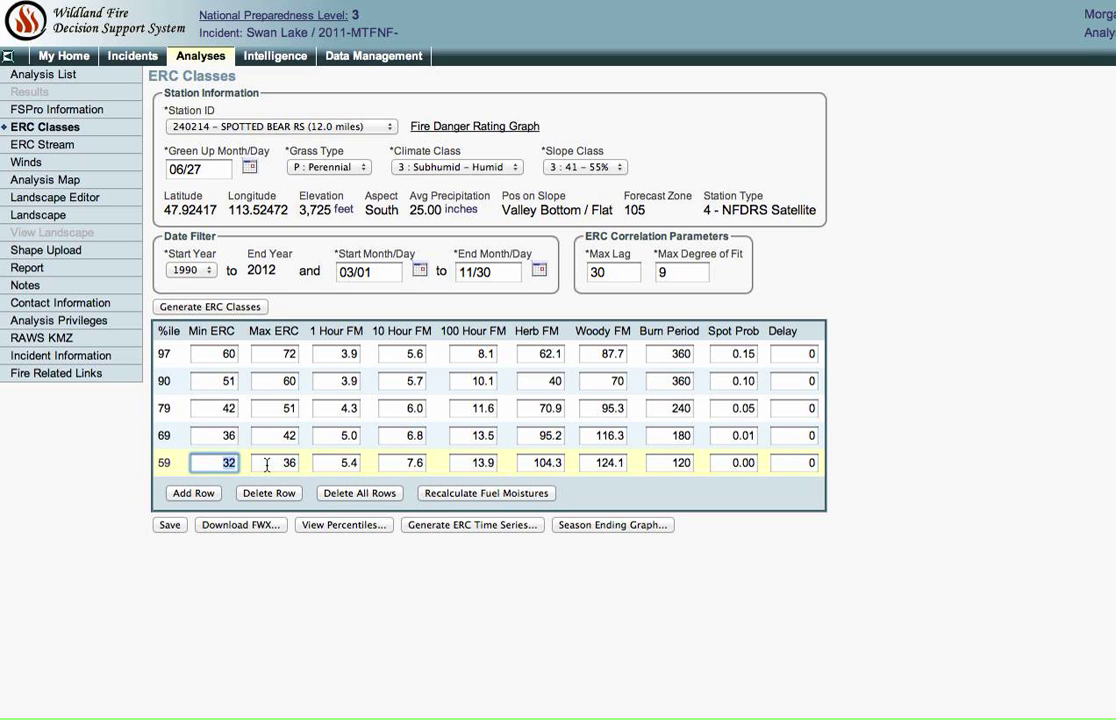
pyautogui.write('28')
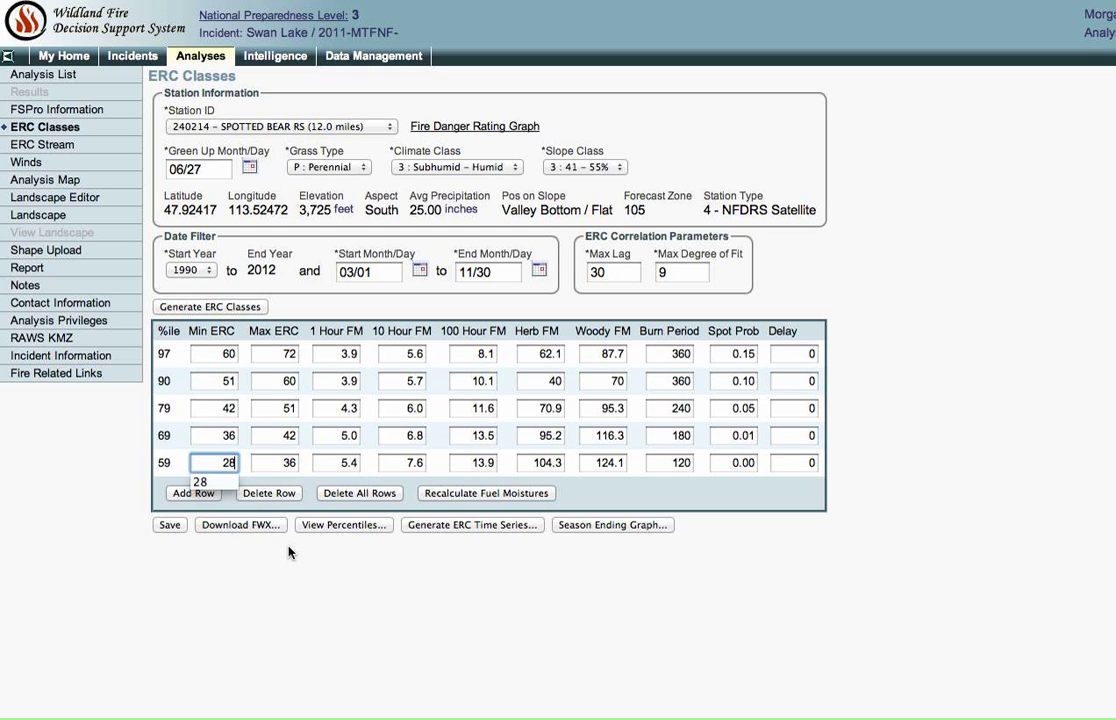
pyautogui.click(289, 552)
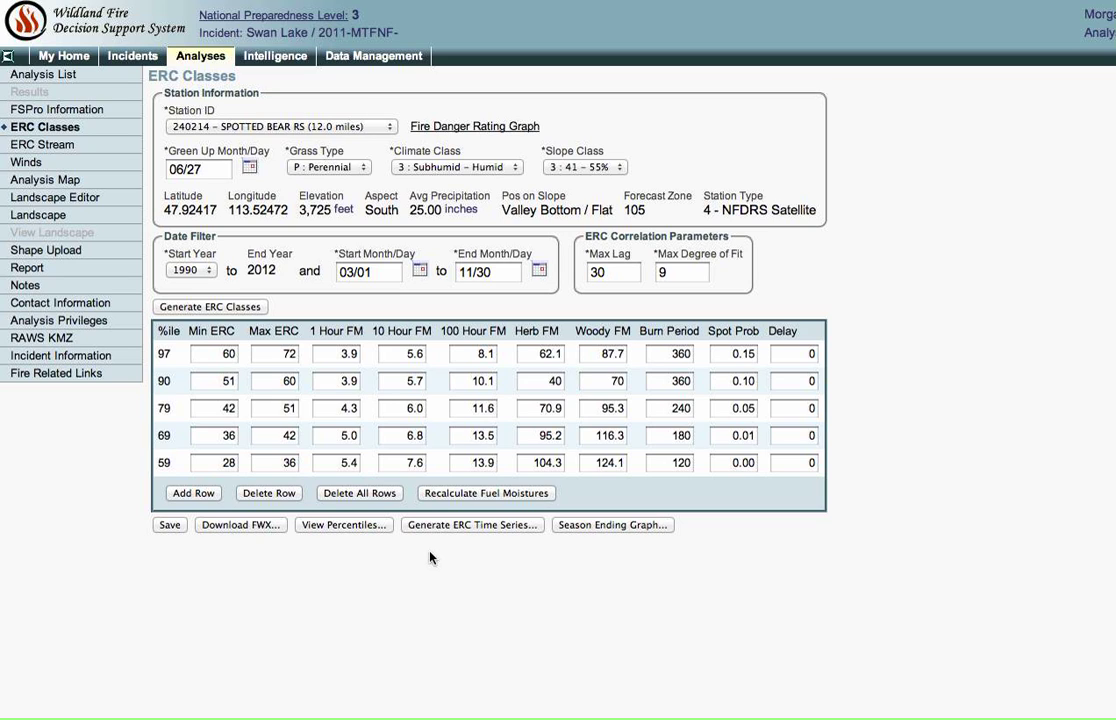
pyautogui.click(493, 494)
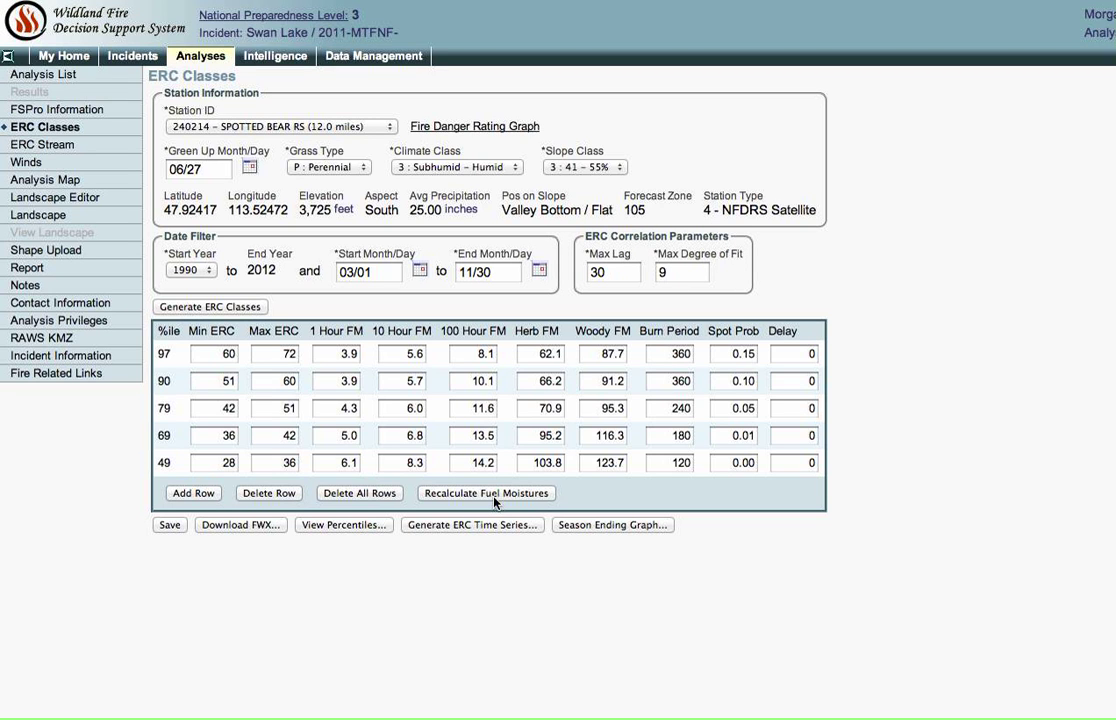
# - Add a row to the ERC class table, and regenerate the ERC classes to discard the manual edits
pyautogui.click(194, 494)
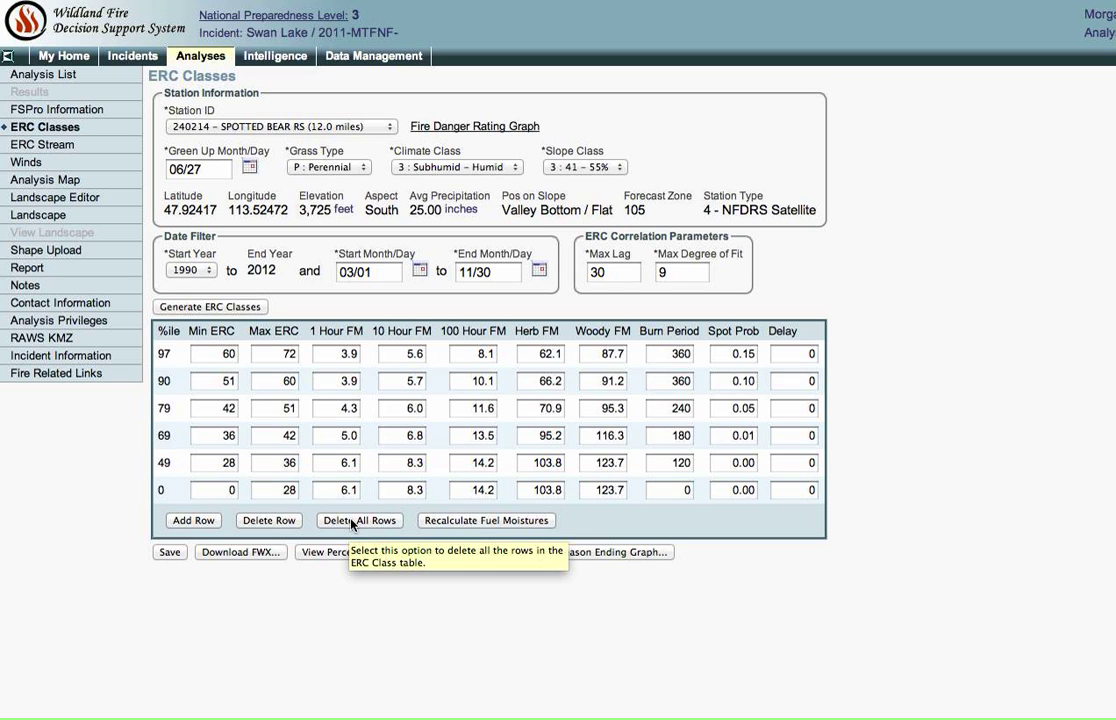
pyautogui.click(214, 308)
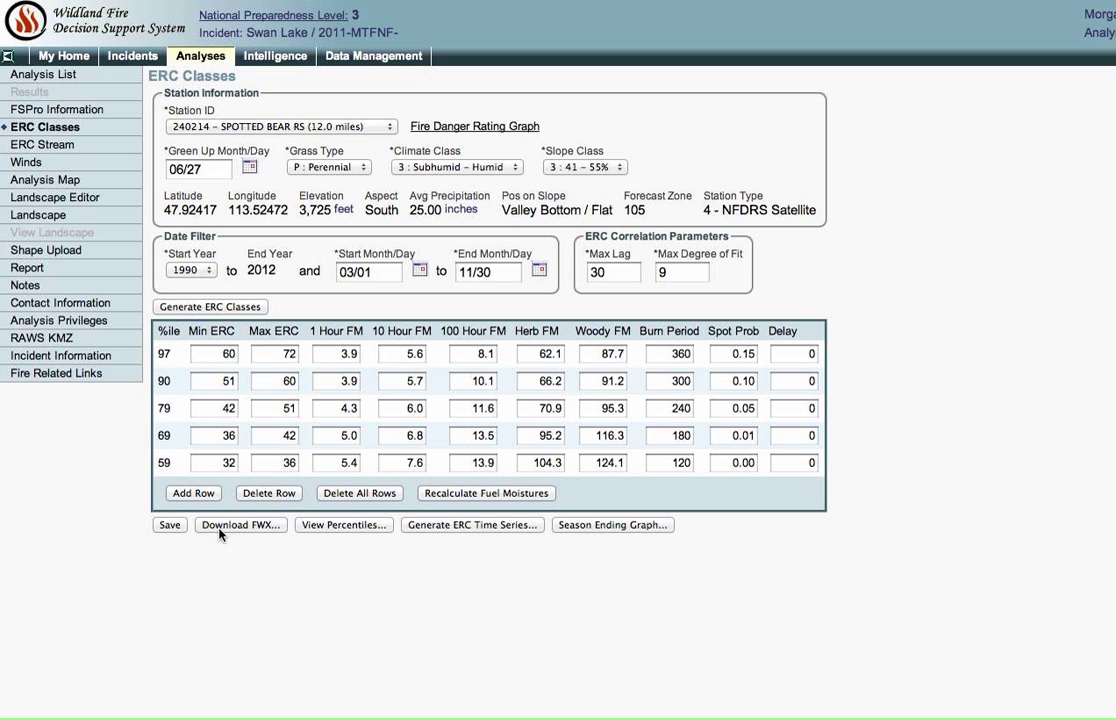
# - View the station's ERC percentiles table and its ERC time series graph
pyautogui.click(320, 527)
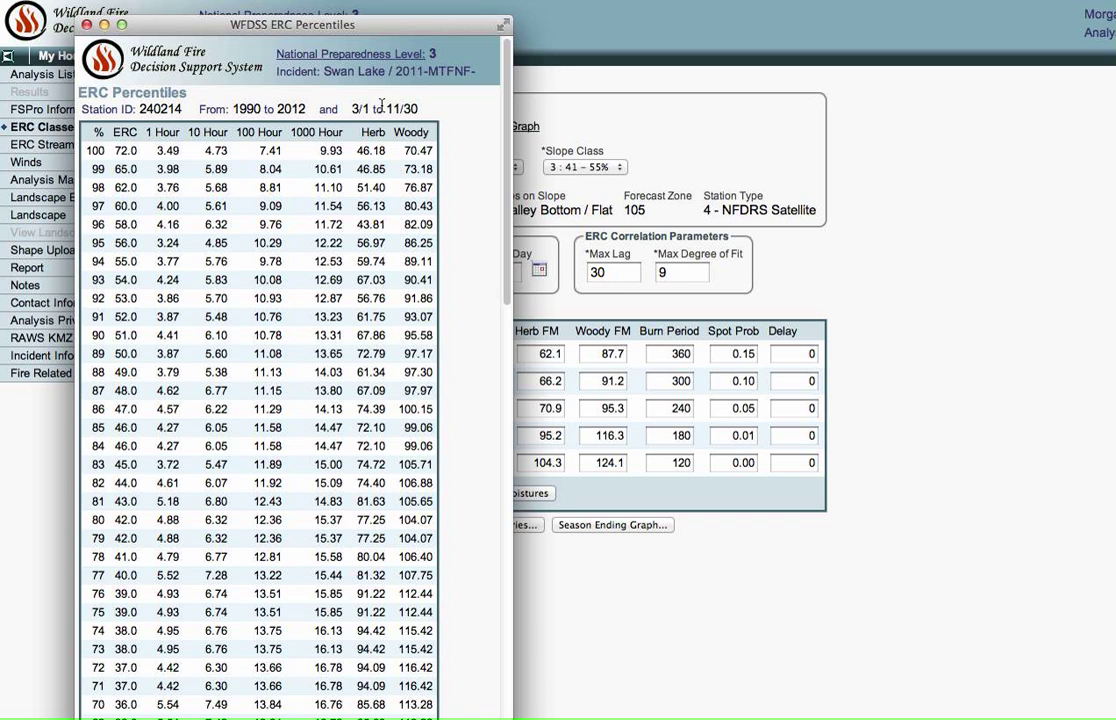
pyautogui.click(766, 648)
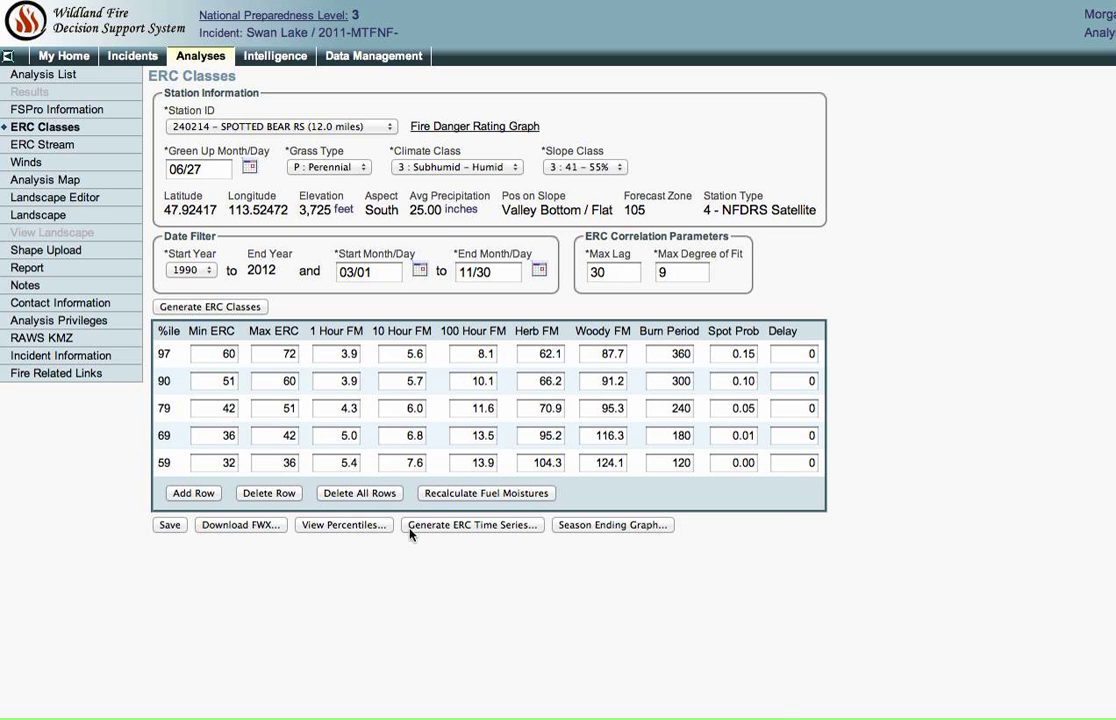
pyautogui.click(435, 529)
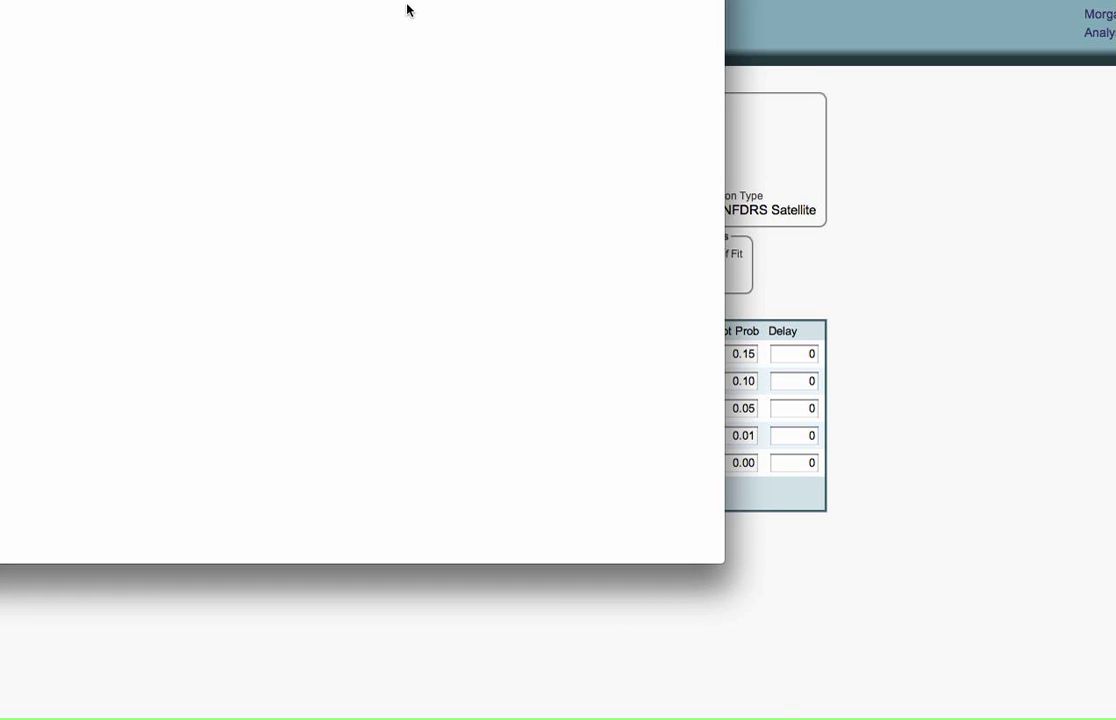
pyautogui.moveTo(407, 0); pyautogui.dragTo(537, 80)
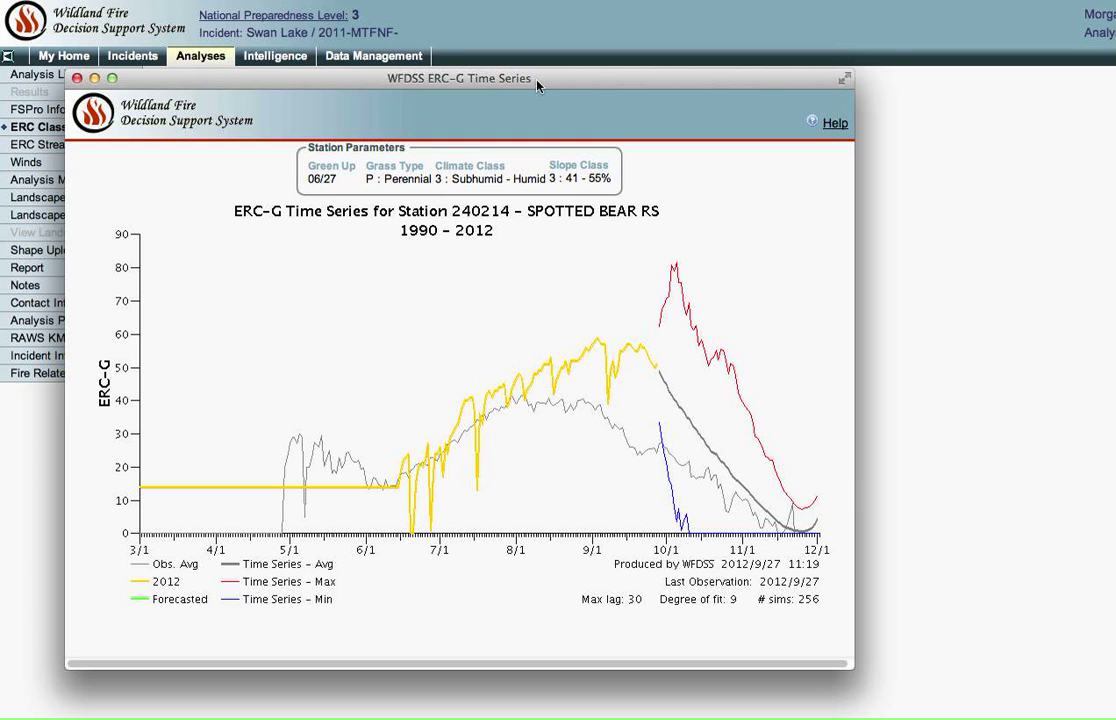
pyautogui.click(1001, 314)
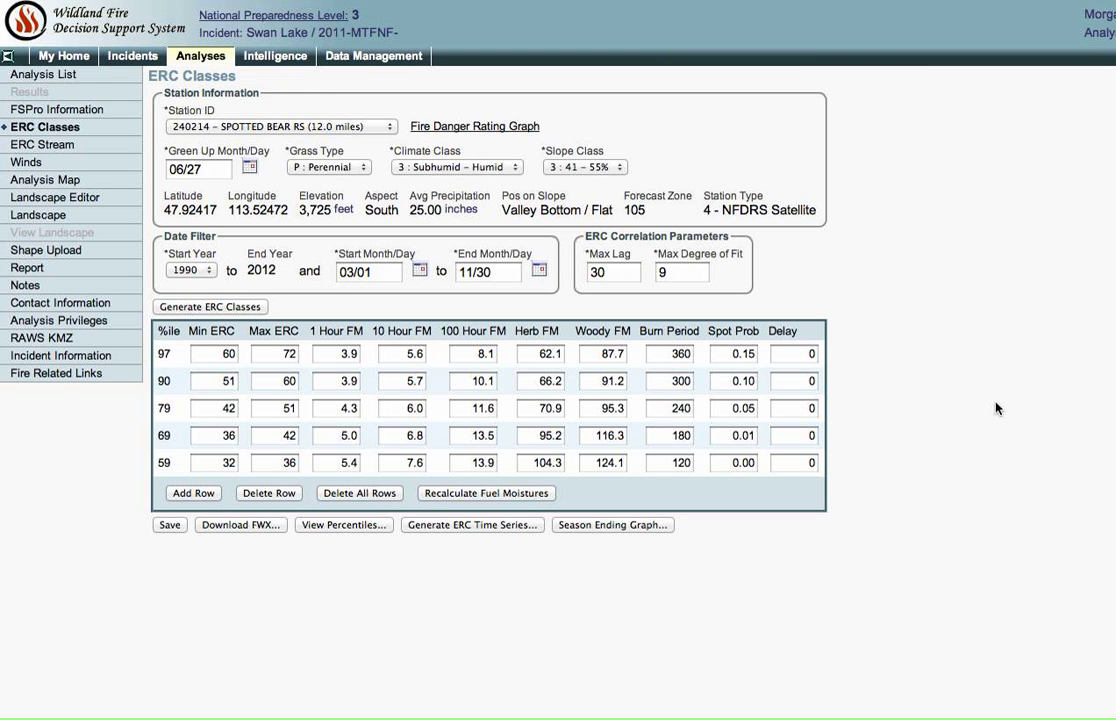
# - View the season ending graph for the station, positioning its window so the whole plot can be examined
pyautogui.click(608, 525)
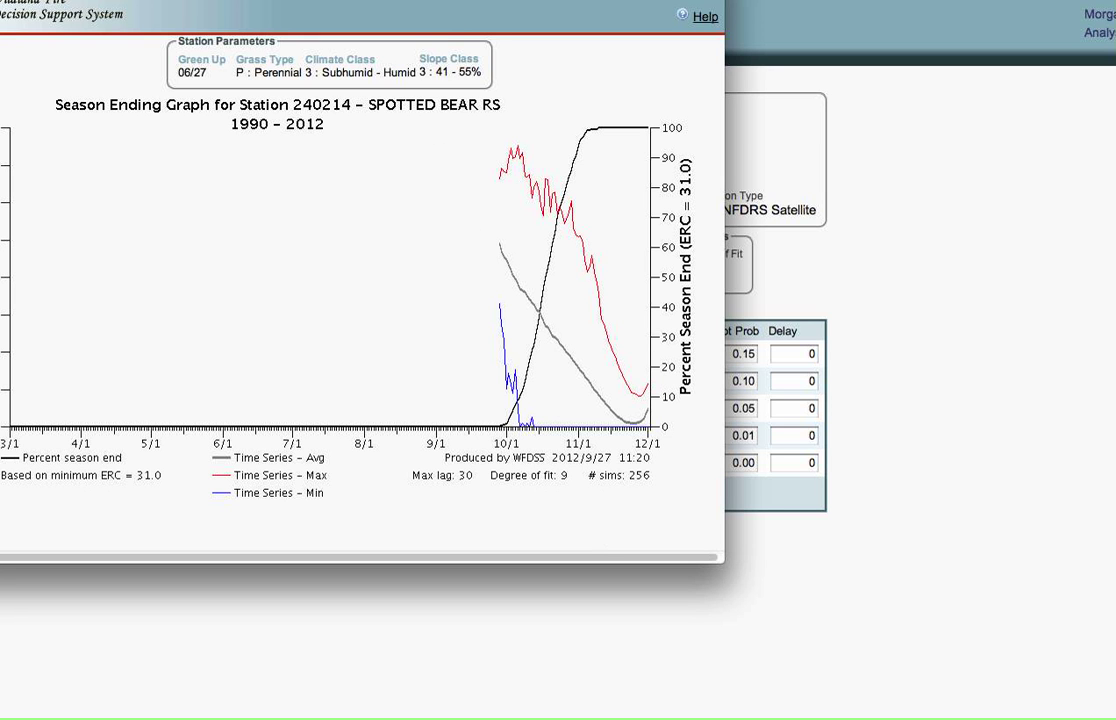
pyautogui.moveTo(460, 1); pyautogui.dragTo(681, 175)
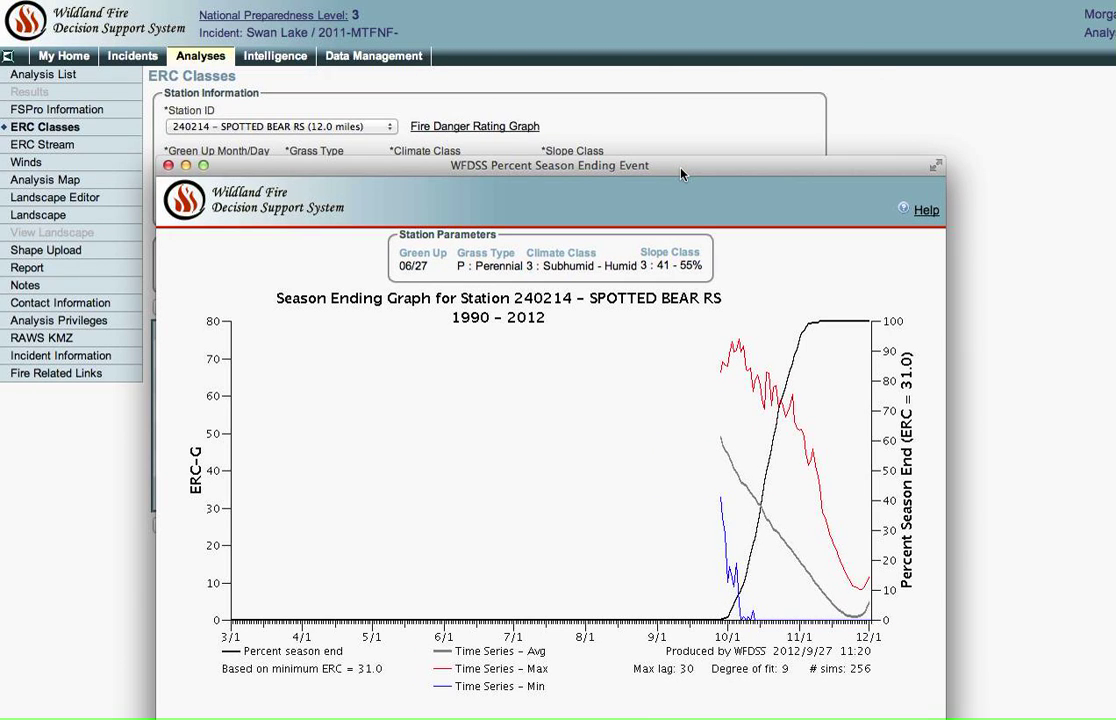
pyautogui.moveTo(681, 175); pyautogui.dragTo(654, 73)
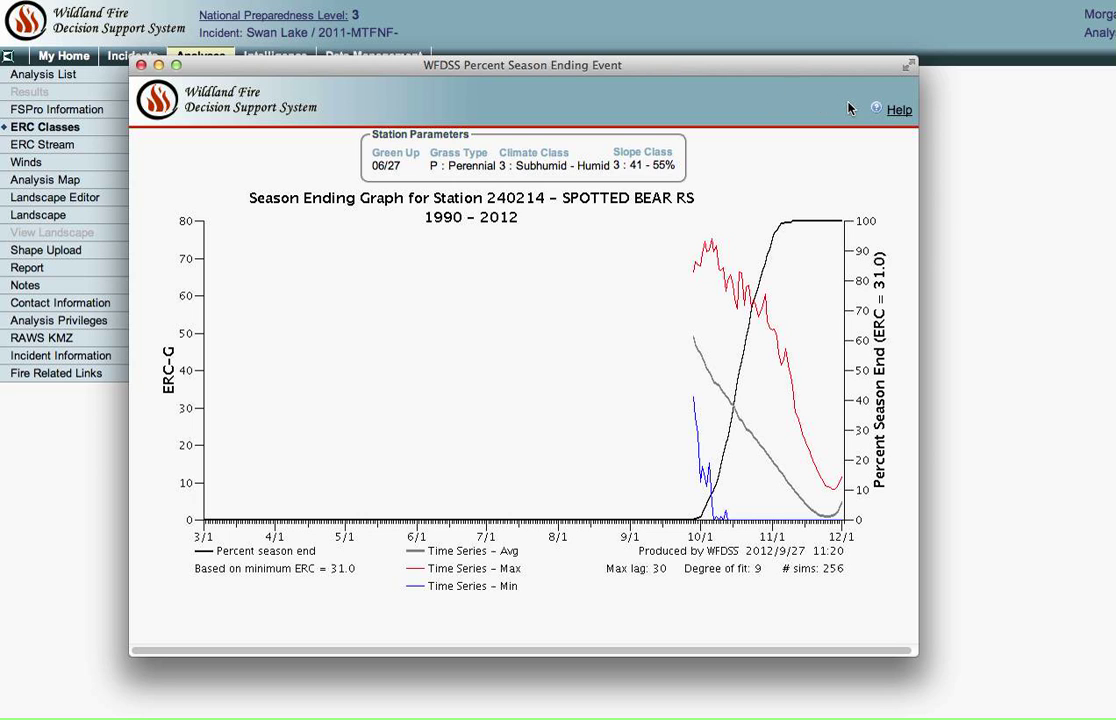
pyautogui.click(930, 178)
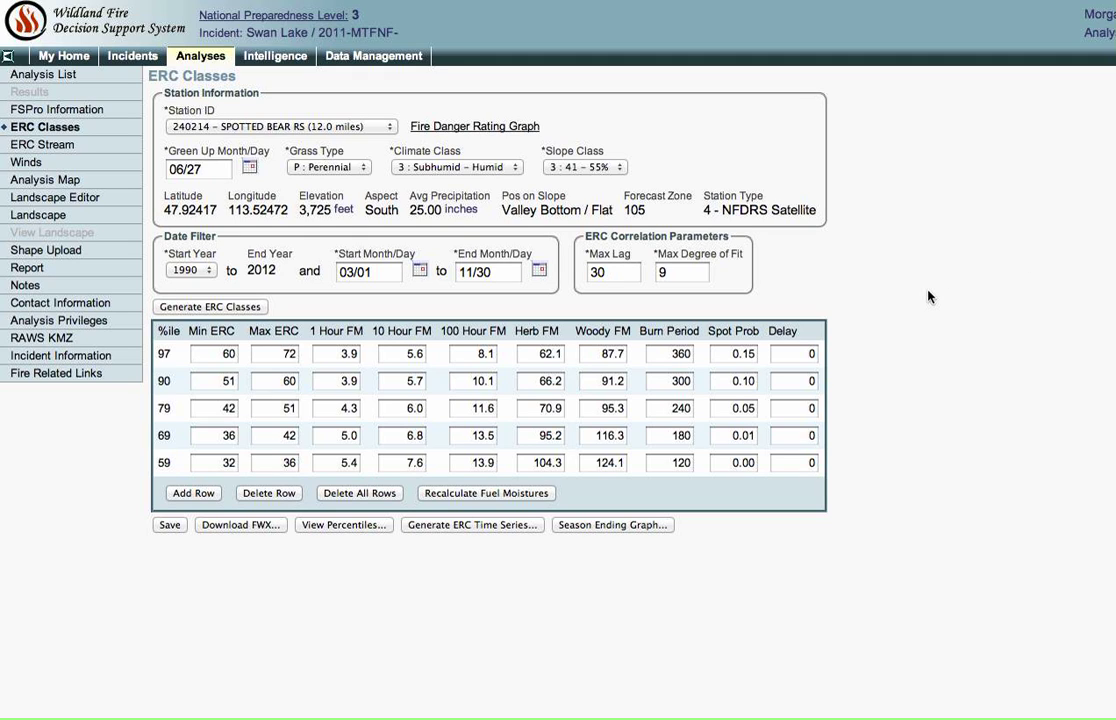
# - Add a note reading "notes" to the ERC Classes notes and save it
pyautogui.click(22, 287)
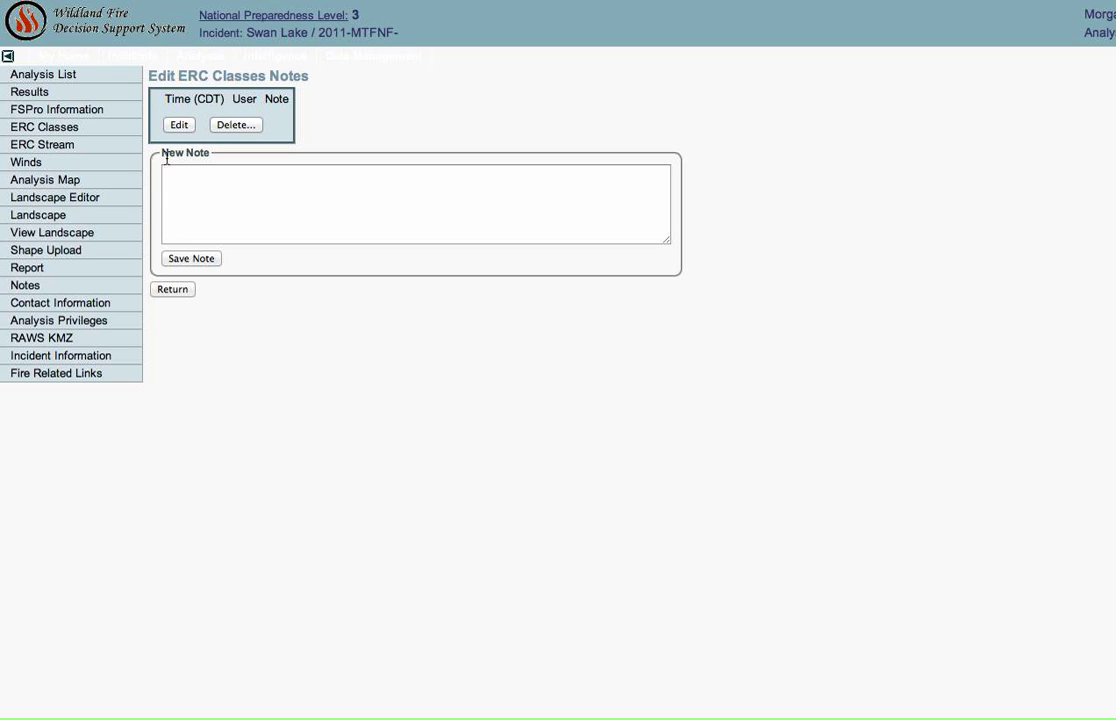
pyautogui.click(198, 210)
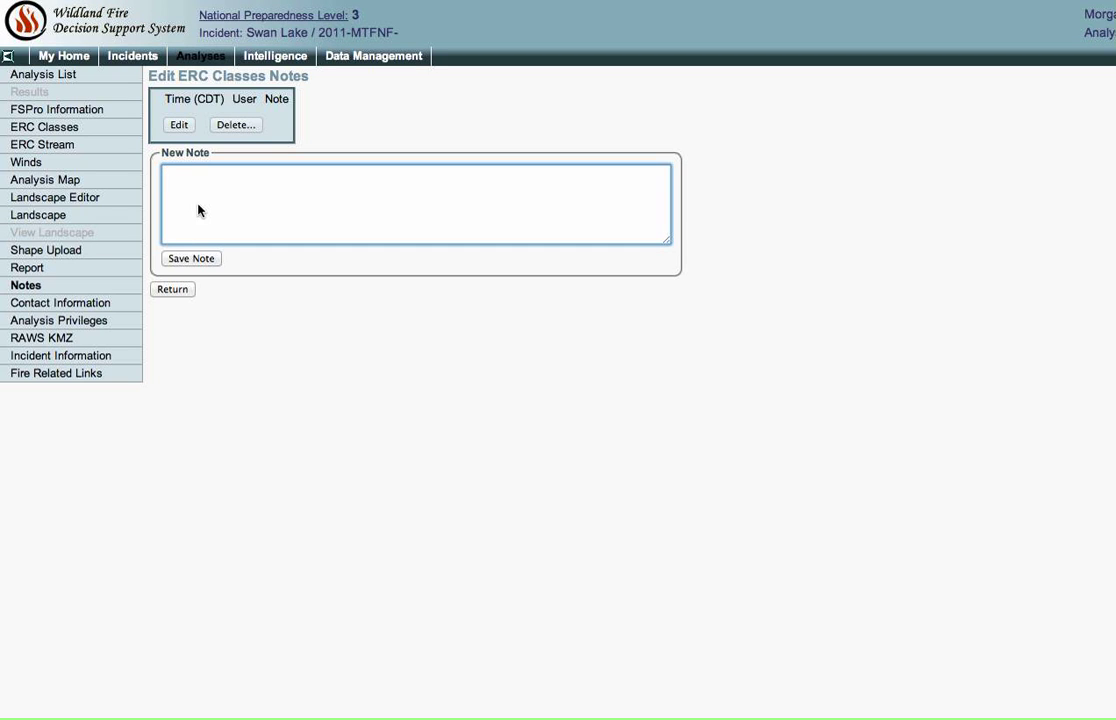
pyautogui.write('no')
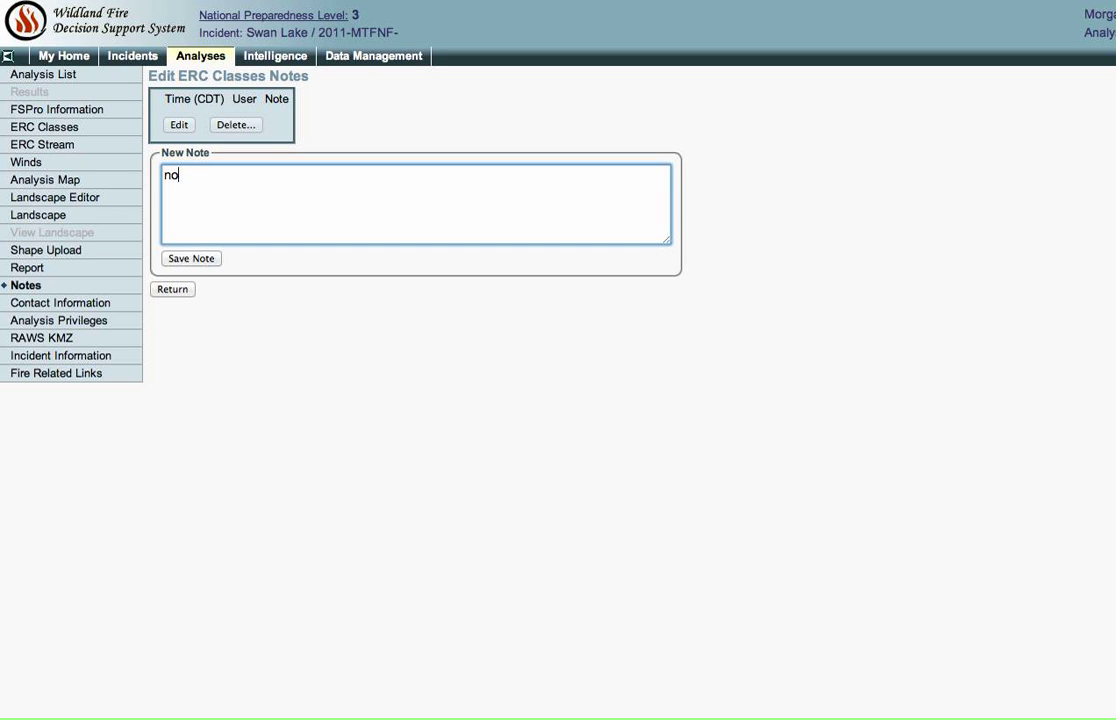
pyautogui.write('es')
pyautogui.press('BackSpace')
pyautogui.press('BackSpace')
pyautogui.write('yes')
pyautogui.press('BackSpace')
pyautogui.write('t')
pyautogui.click(185, 263)
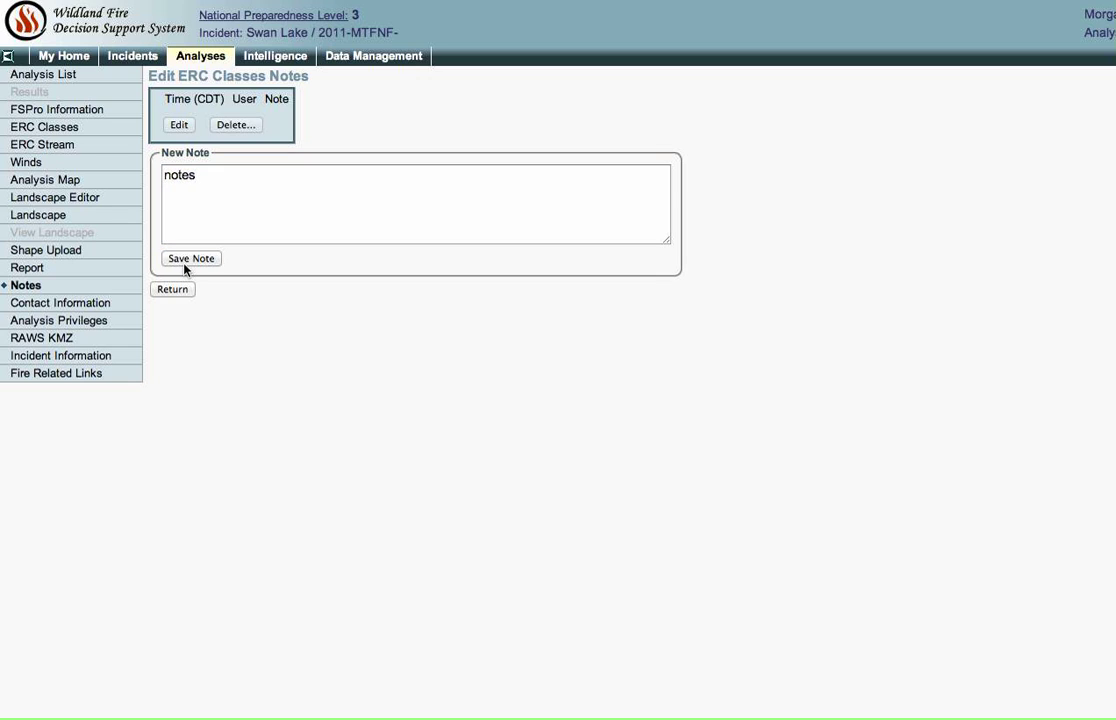